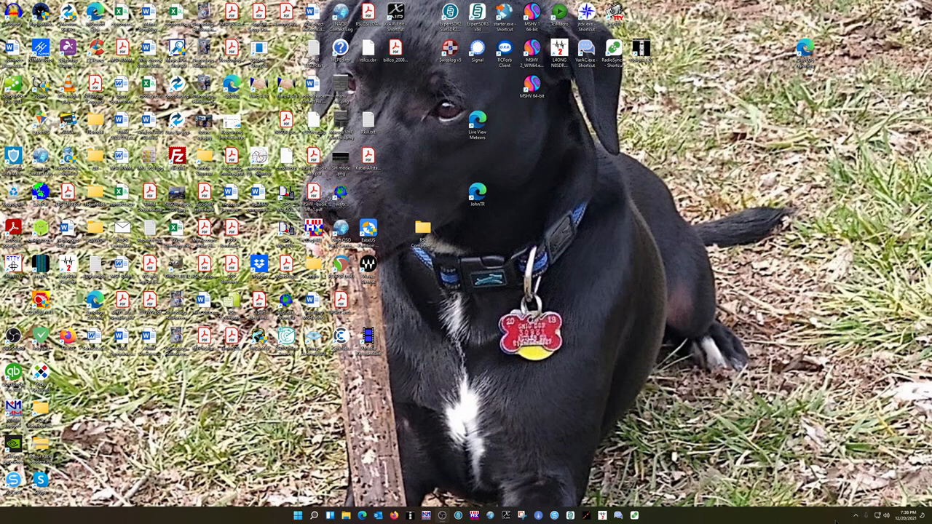
Open the ExpertSDR3 launcher from the system tray and restart the SunSDR2DX connection to bring up the main window.
{"action": "left_click", "coordinate": [856, 516]}
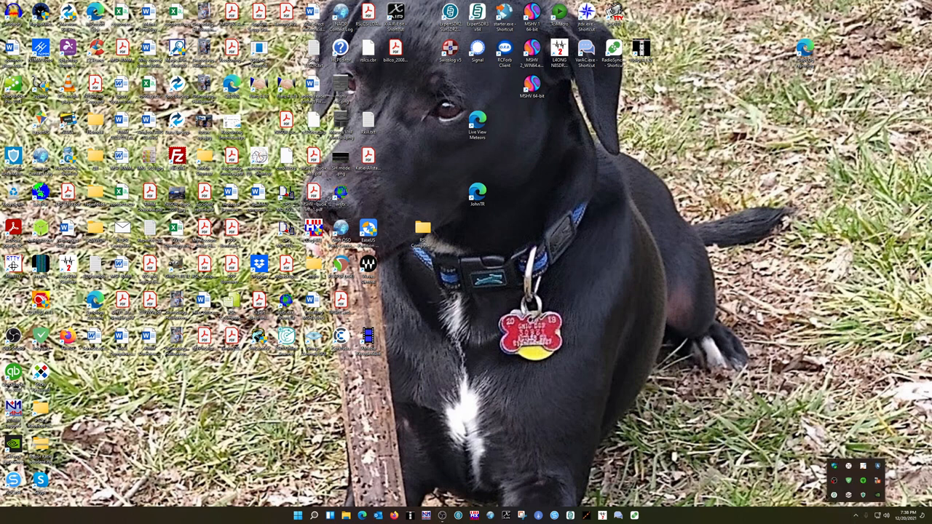
{"action": "right_click", "coordinate": [837, 497]}
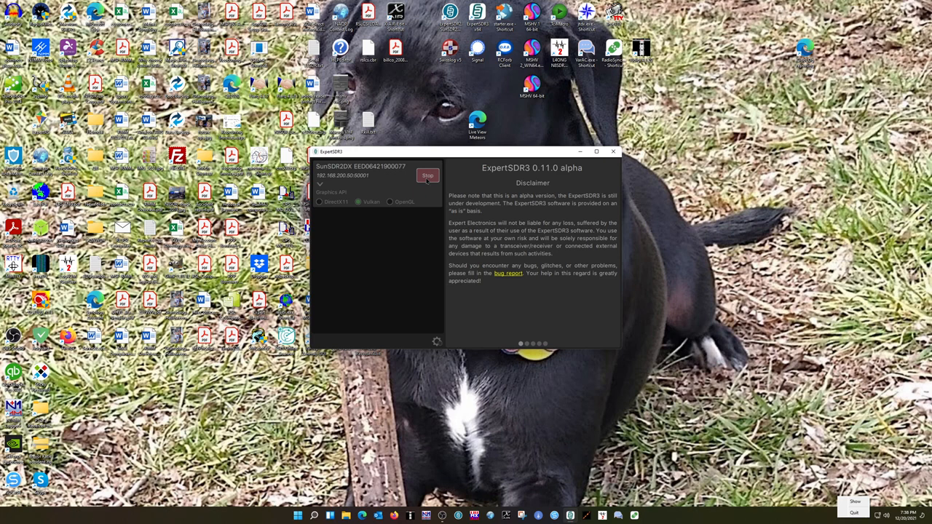
{"action": "left_click", "coordinate": [427, 181]}
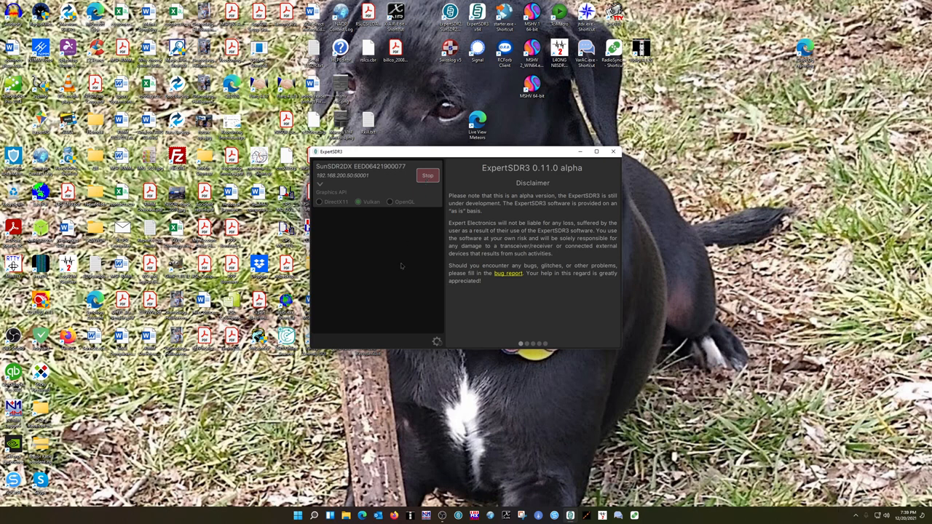
{"action": "left_click", "coordinate": [428, 176]}
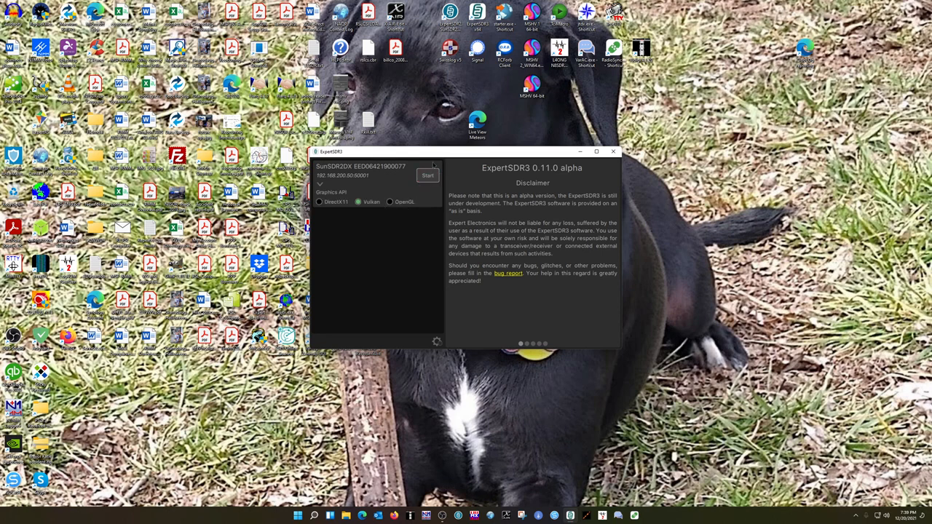
{"action": "left_click", "coordinate": [429, 175]}
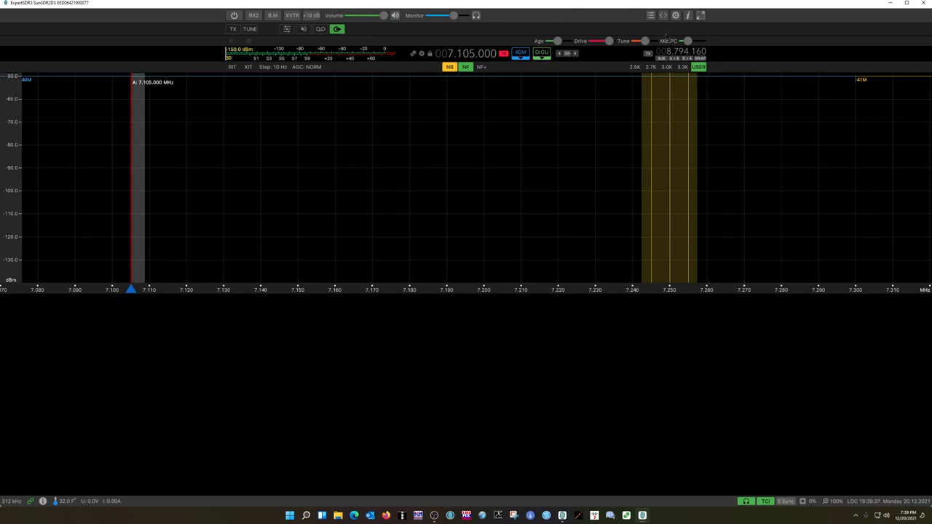
Open the ExpertSDR3 settings and browse through its pages to reach the audio line-out options.
{"action": "left_click", "coordinate": [675, 15]}
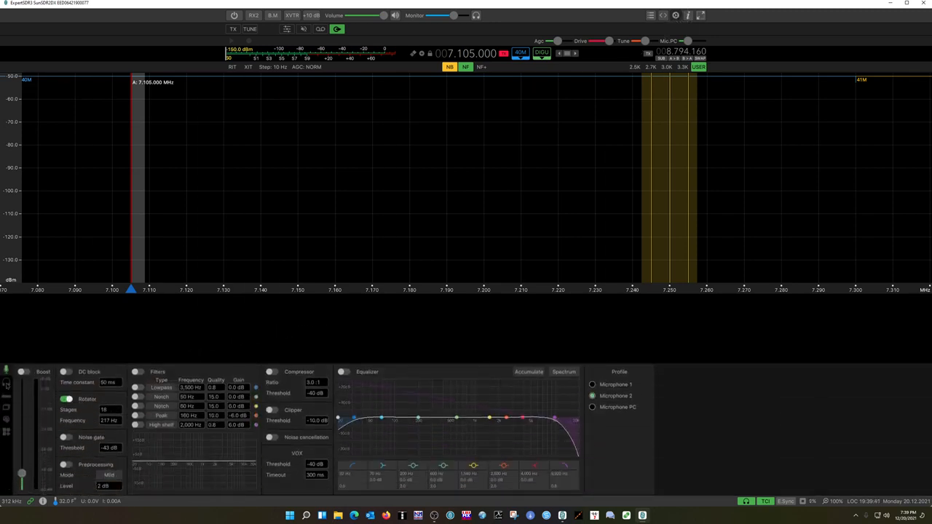
{"action": "left_click", "coordinate": [6, 397]}
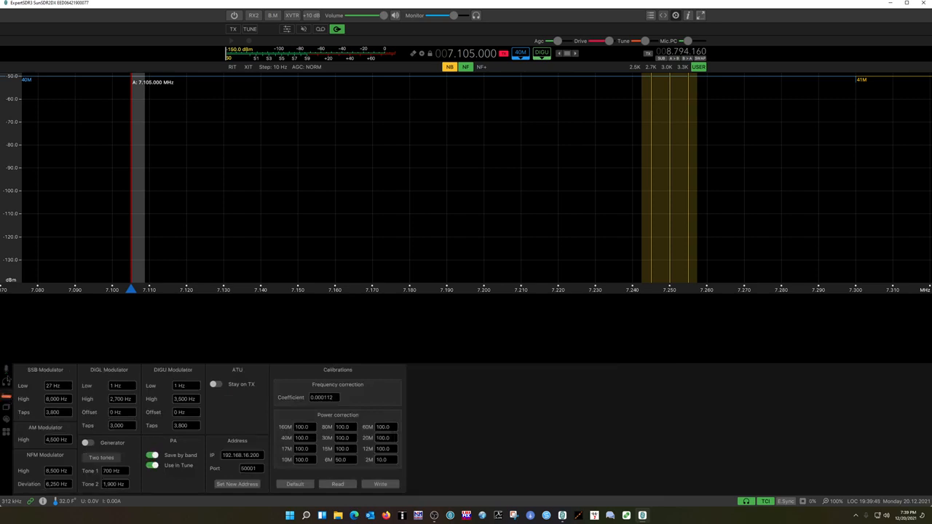
{"action": "left_click", "coordinate": [7, 371]}
{"action": "left_click", "coordinate": [6, 406]}
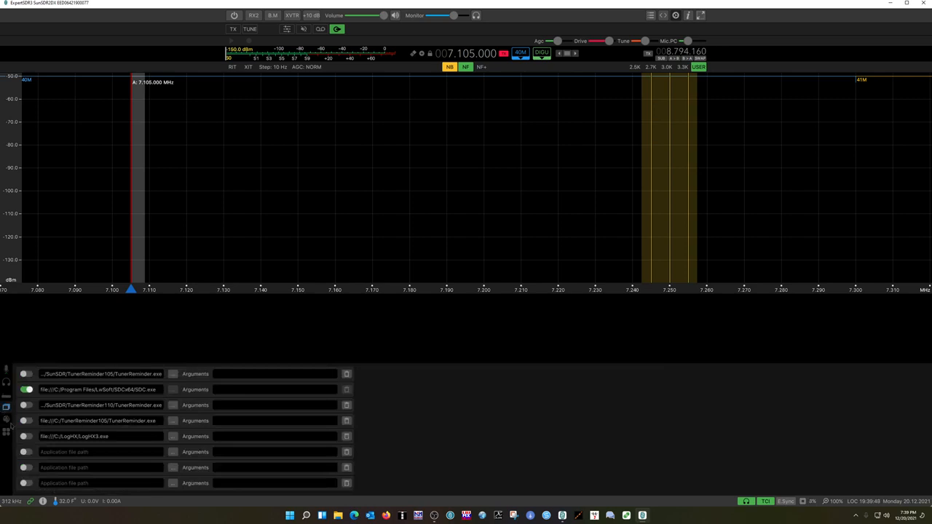
{"action": "left_click", "coordinate": [6, 419]}
{"action": "left_click", "coordinate": [7, 431]}
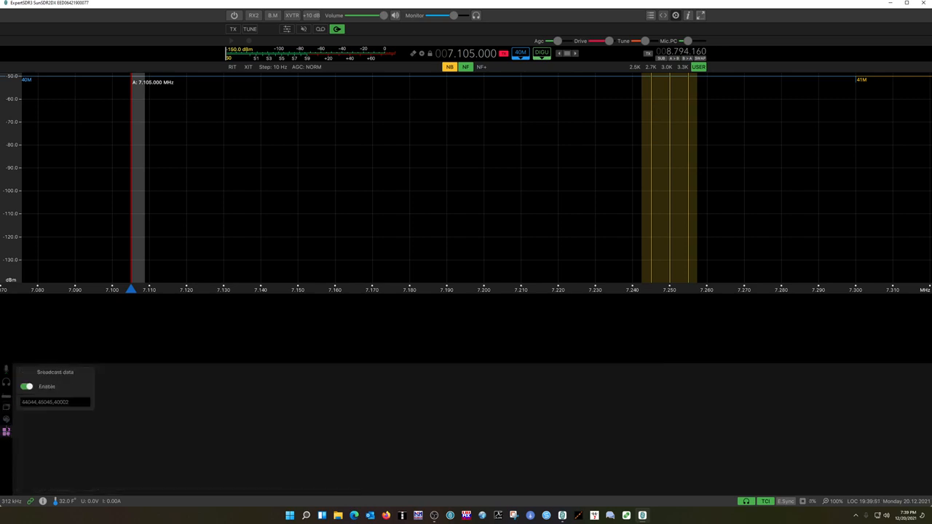
{"action": "left_click", "coordinate": [6, 383]}
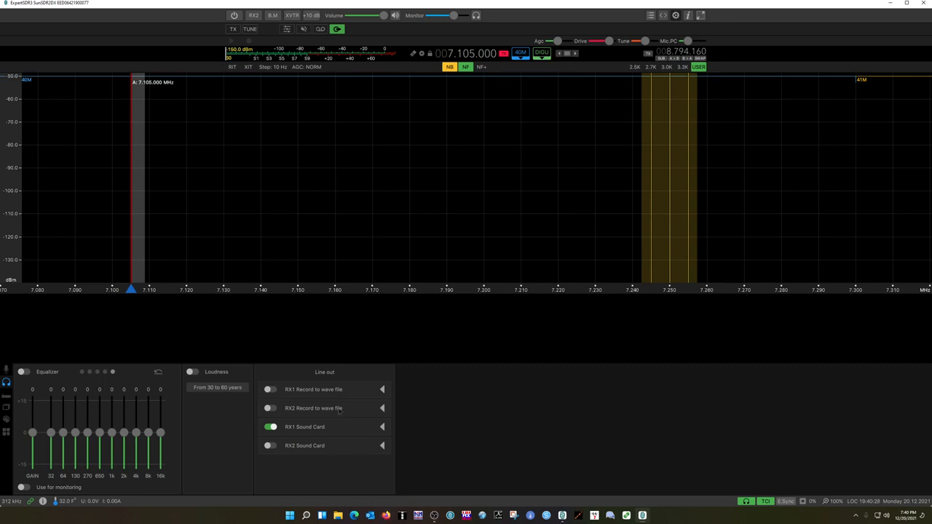
Expand the RX1 Sound Card line output, switch it off and back on with device MME: Line 2 (Virtual Audio Cable), then collapse it.
{"action": "left_click", "coordinate": [382, 428]}
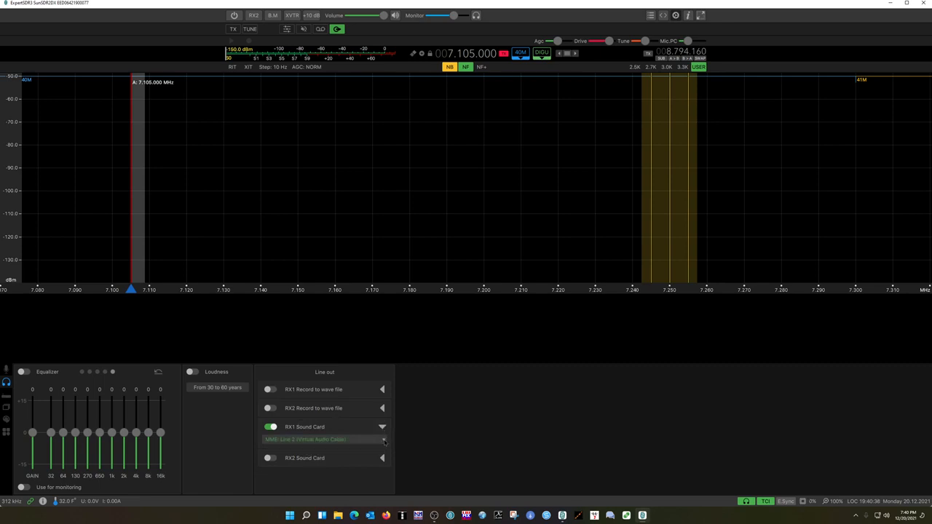
{"action": "left_click", "coordinate": [273, 429]}
{"action": "left_click", "coordinate": [273, 430]}
{"action": "left_click", "coordinate": [272, 428]}
{"action": "left_click", "coordinate": [384, 439]}
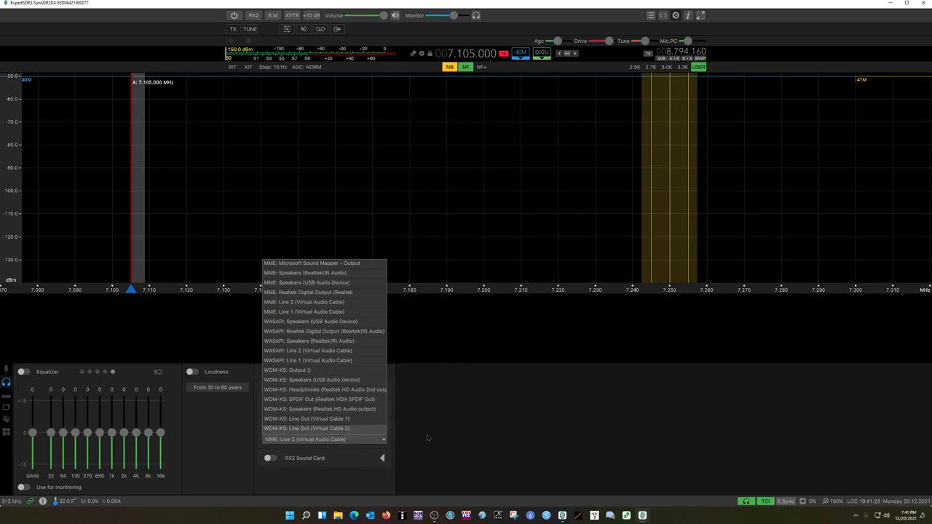
{"action": "left_click", "coordinate": [457, 423]}
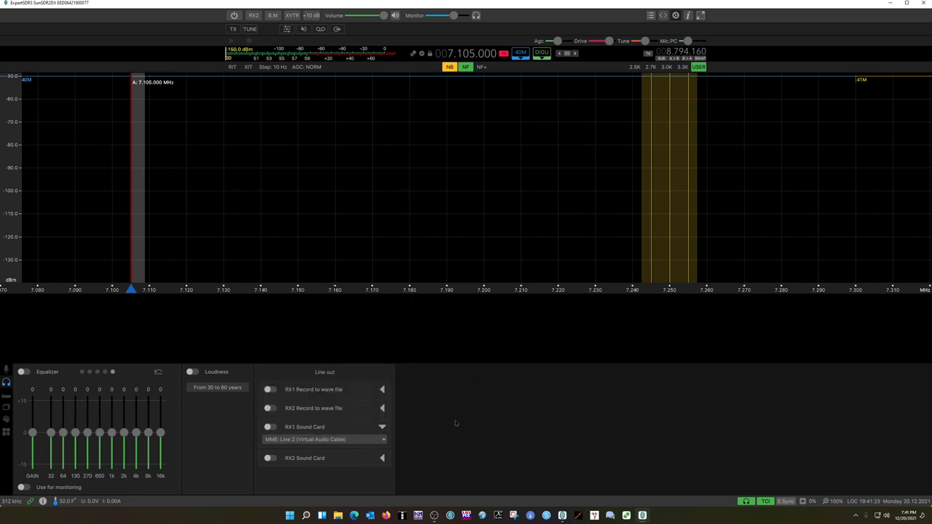
{"action": "left_click", "coordinate": [270, 427]}
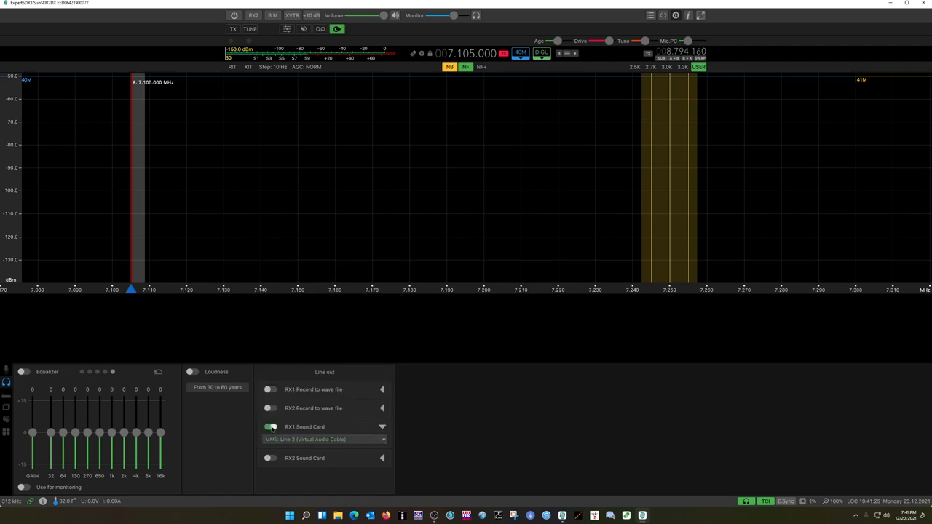
{"action": "left_click", "coordinate": [383, 428]}
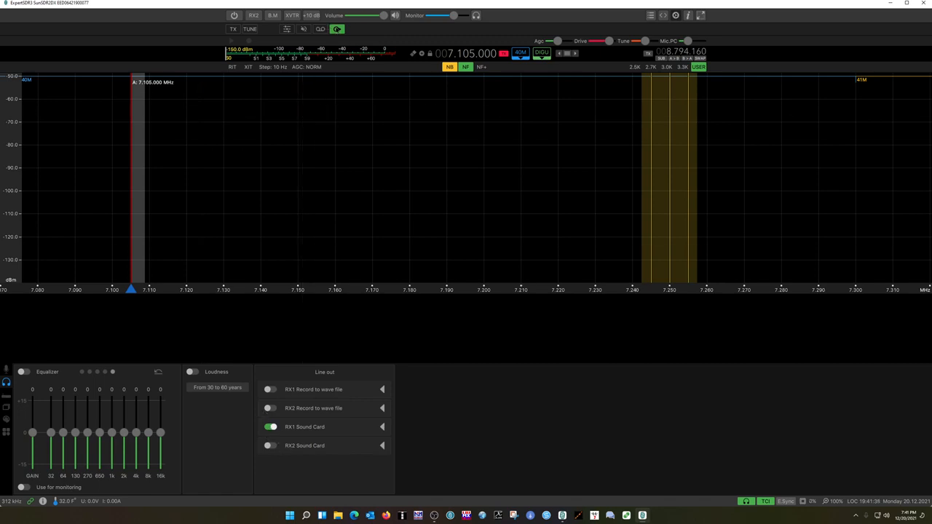
Toggle the control next to QD off and on again, and close the settings panel.
{"action": "left_click", "coordinate": [336, 29]}
{"action": "left_click", "coordinate": [336, 29]}
{"action": "left_click", "coordinate": [676, 15]}
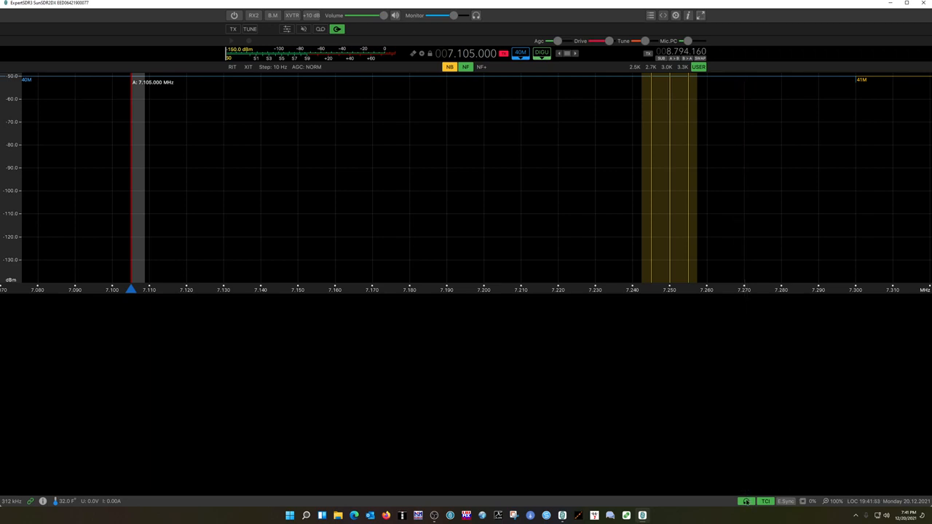
Enable the sound card and open its input and output device settings for review.
{"action": "right_click", "coordinate": [745, 501]}
{"action": "left_click", "coordinate": [745, 502]}
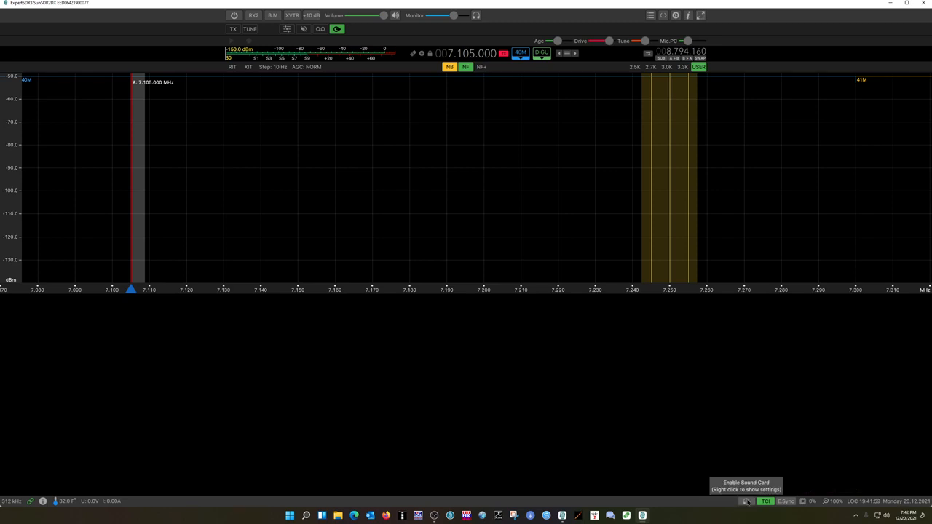
{"action": "right_click", "coordinate": [745, 502]}
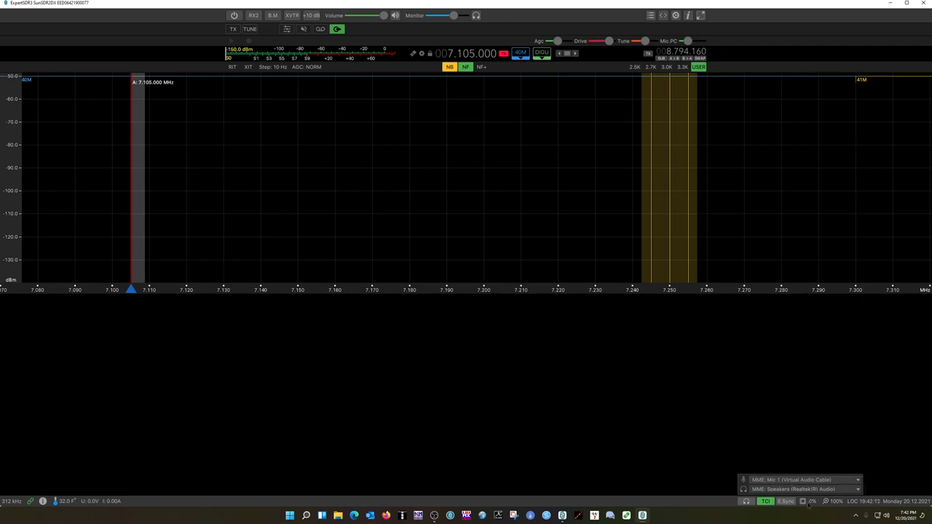
{"action": "left_click", "coordinate": [746, 504]}
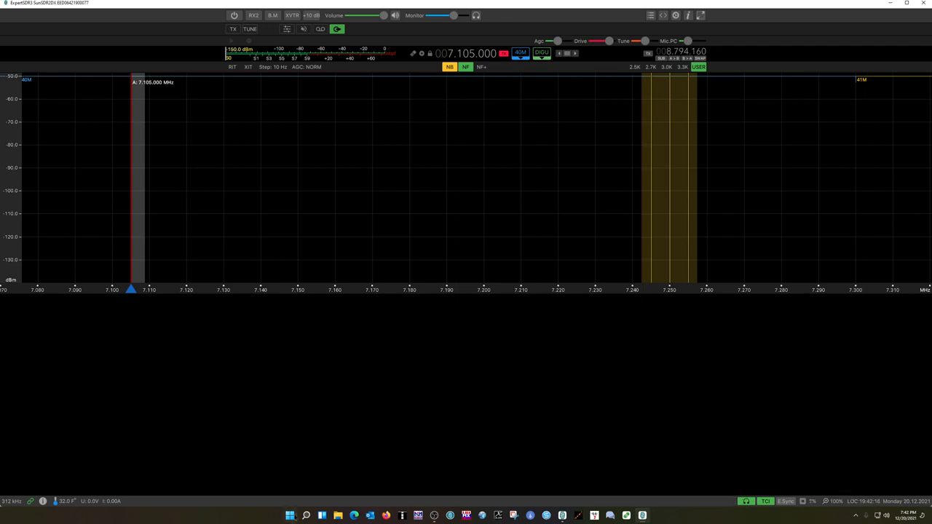
Search for and open the VAC Control panel, review the virtual cable settings, and close it.
{"action": "left_click", "coordinate": [290, 515]}
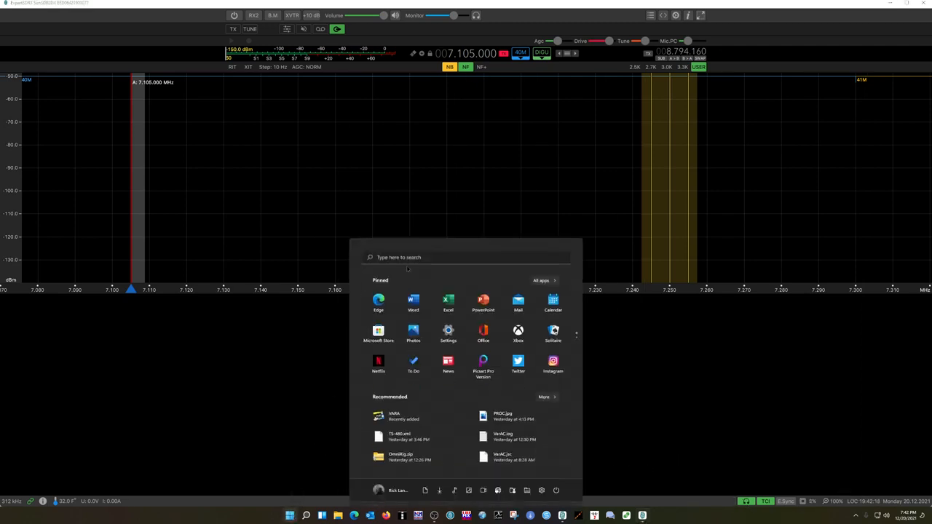
{"action": "left_click", "coordinate": [305, 515]}
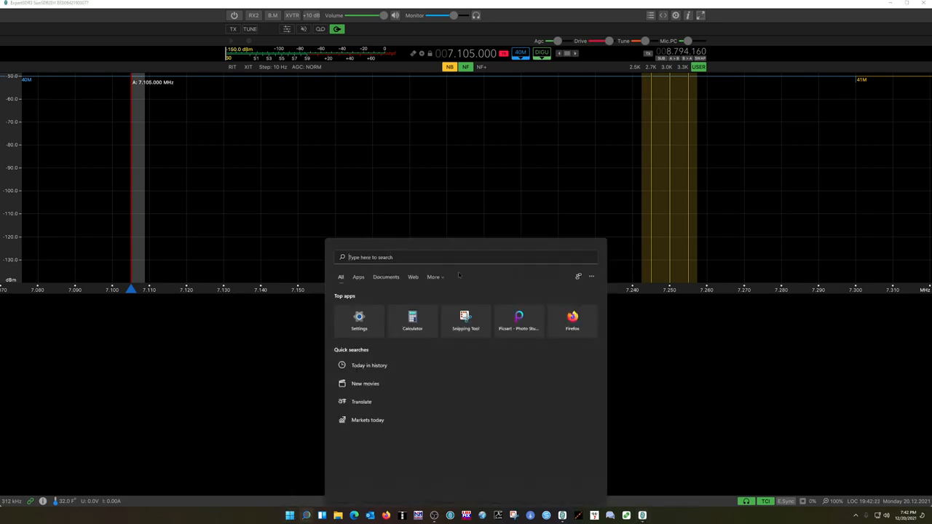
{"action": "type", "text": "vac"}
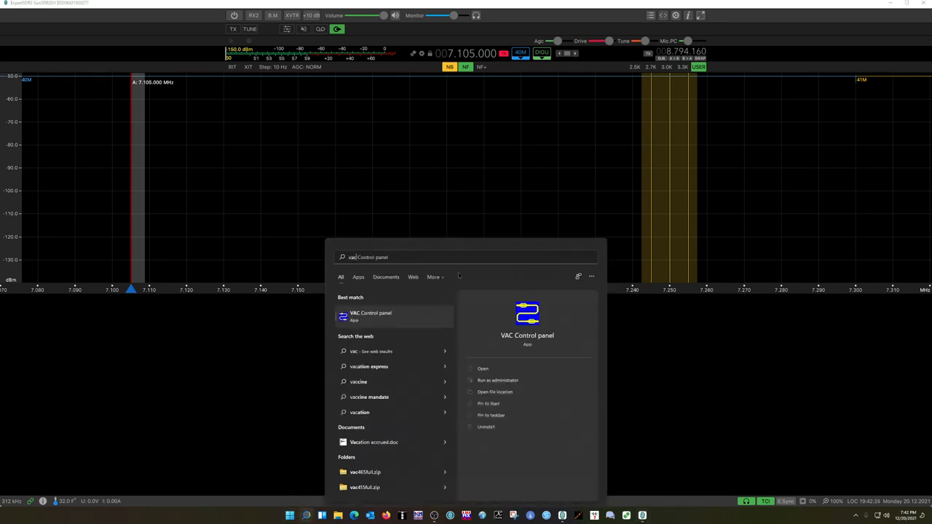
{"action": "key", "text": "Return"}
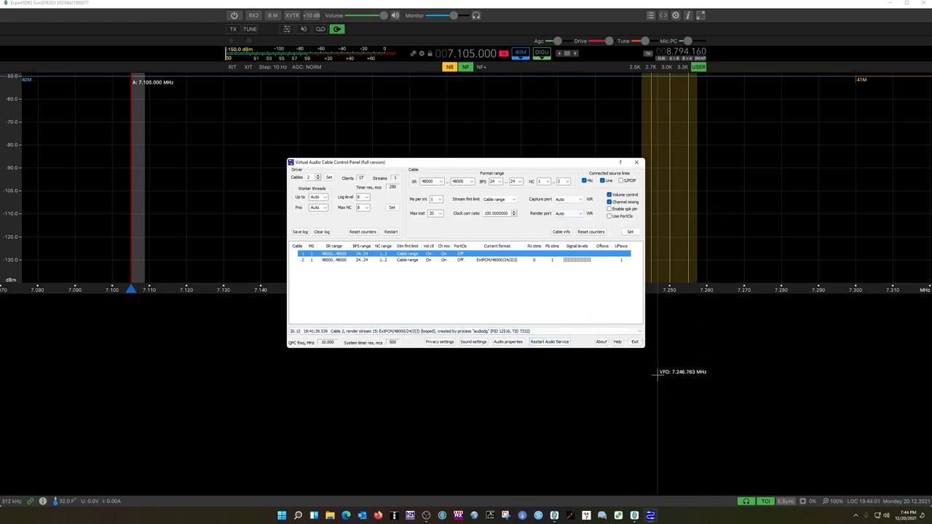
{"action": "left_click", "coordinate": [637, 163]}
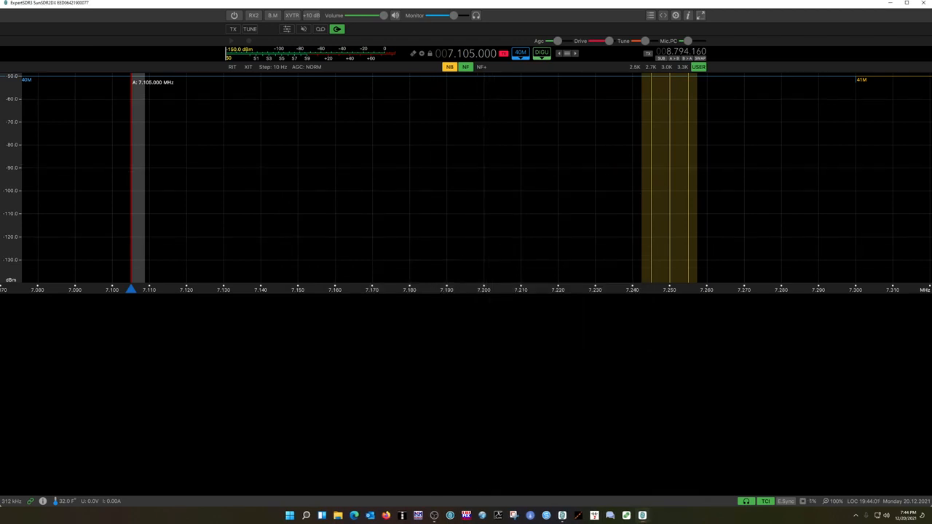
Open the Windows sound settings and review the available output and input devices.
{"action": "right_click", "coordinate": [887, 517]}
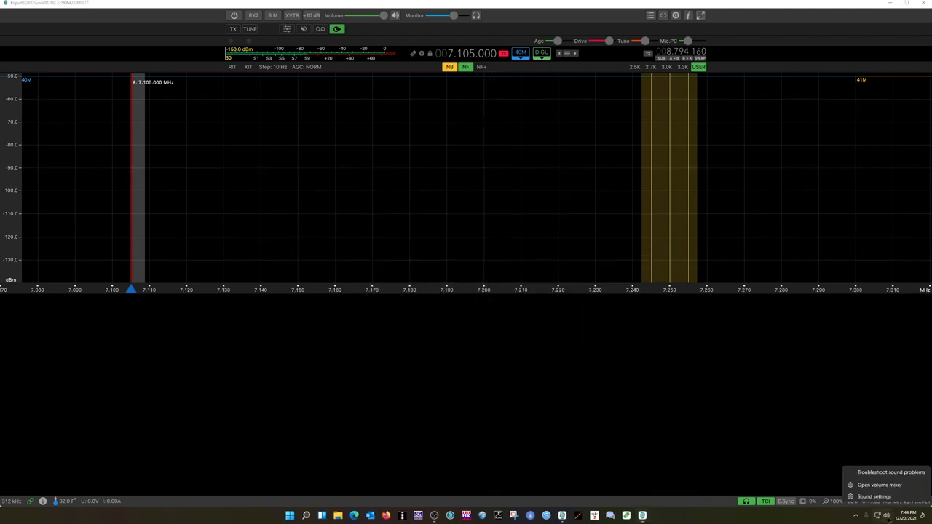
{"action": "left_click", "coordinate": [878, 499]}
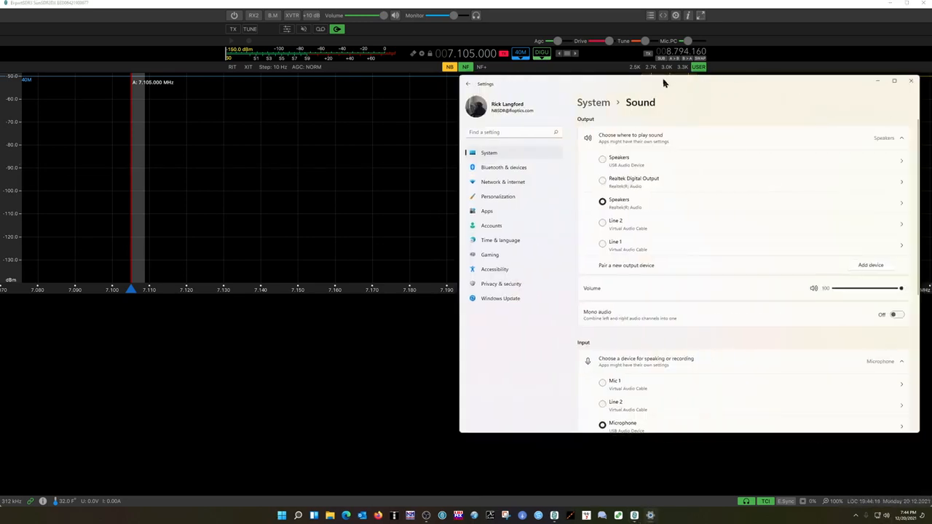
{"action": "left_click_drag", "start_coordinate": [665, 80], "coordinate": [474, 66]}
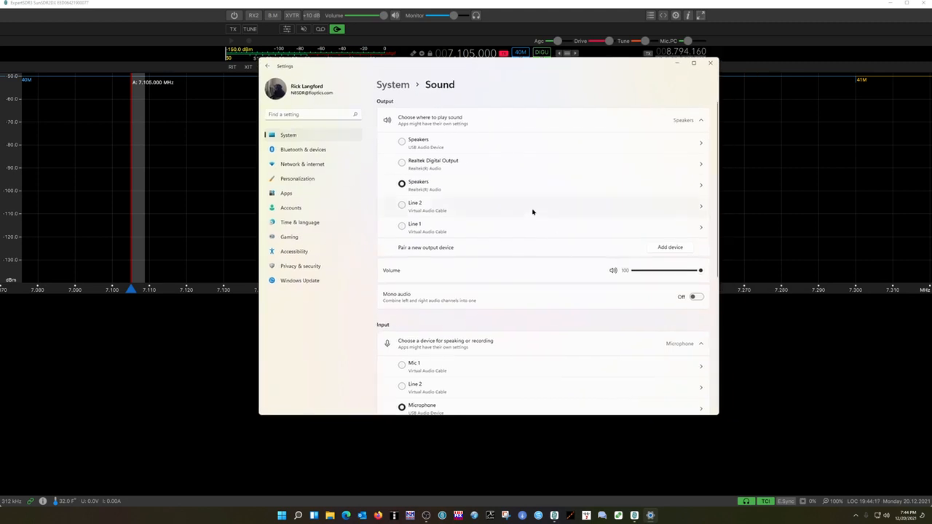
{"action": "scroll", "coordinate": [397, 354], "scroll_direction": "down", "scroll_amount": 3}
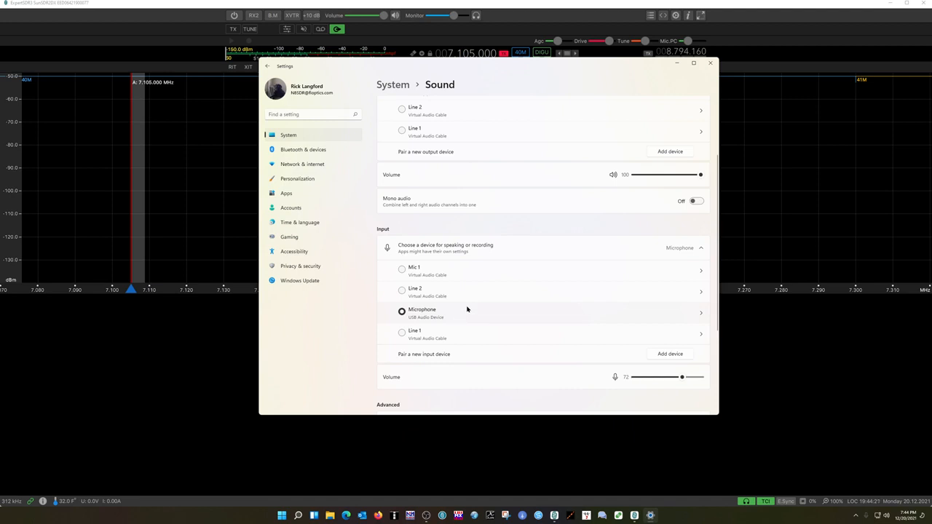
{"action": "scroll", "coordinate": [467, 309], "scroll_direction": "down", "scroll_amount": 3}
{"action": "scroll", "coordinate": [466, 309], "scroll_direction": "up", "scroll_amount": 2}
{"action": "scroll", "coordinate": [467, 309], "scroll_direction": "up", "scroll_amount": 2}
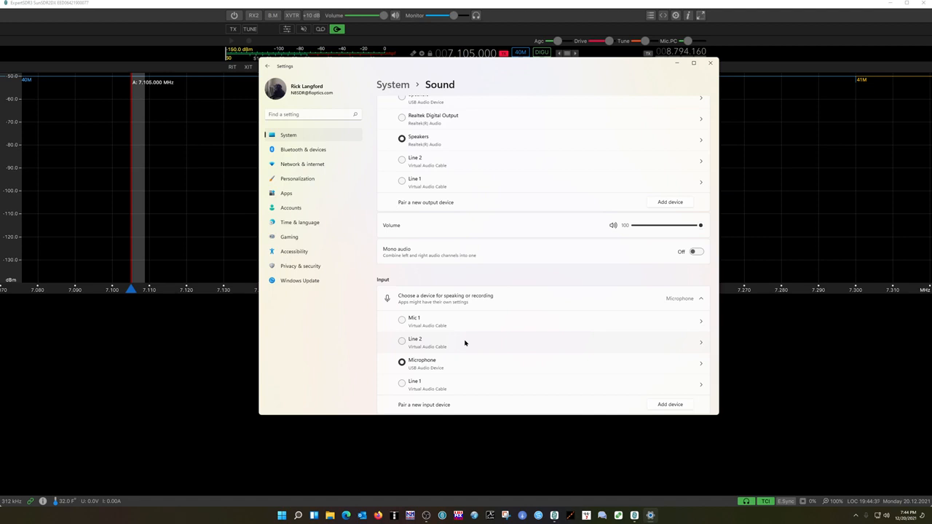
Inspect the properties of the Line 2 input device and the Line 1 output device, then close Settings.
{"action": "left_click", "coordinate": [465, 342]}
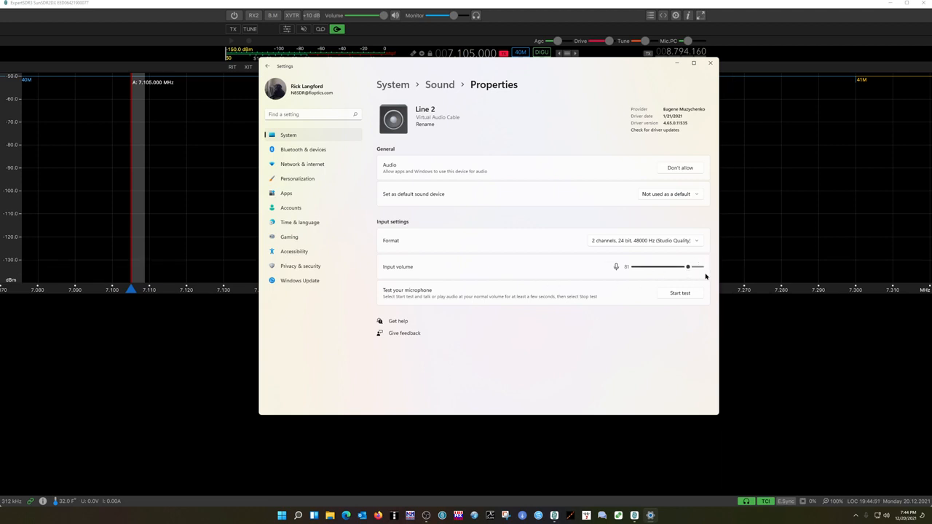
{"action": "left_click", "coordinate": [710, 63]}
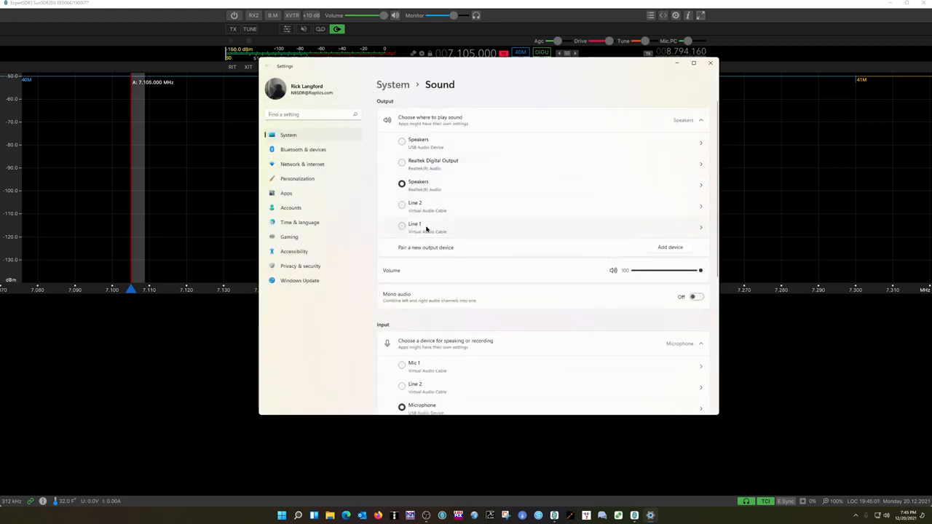
{"action": "left_click", "coordinate": [476, 226]}
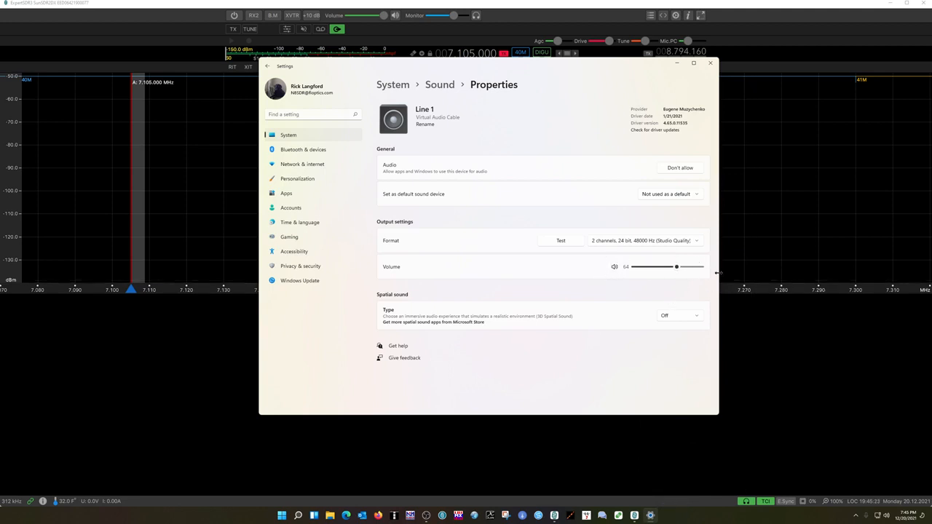
{"action": "left_click", "coordinate": [710, 64]}
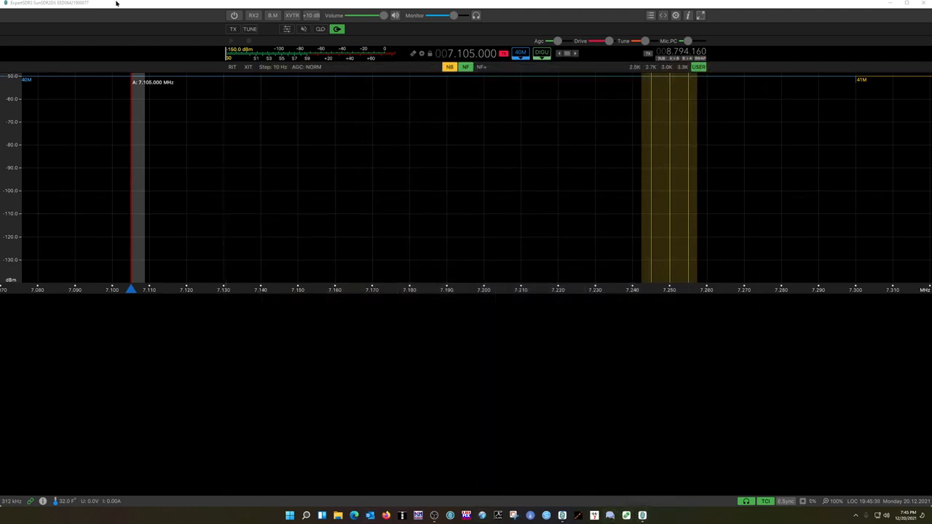
Power on the radio to start receiving.
{"action": "left_click", "coordinate": [232, 16]}
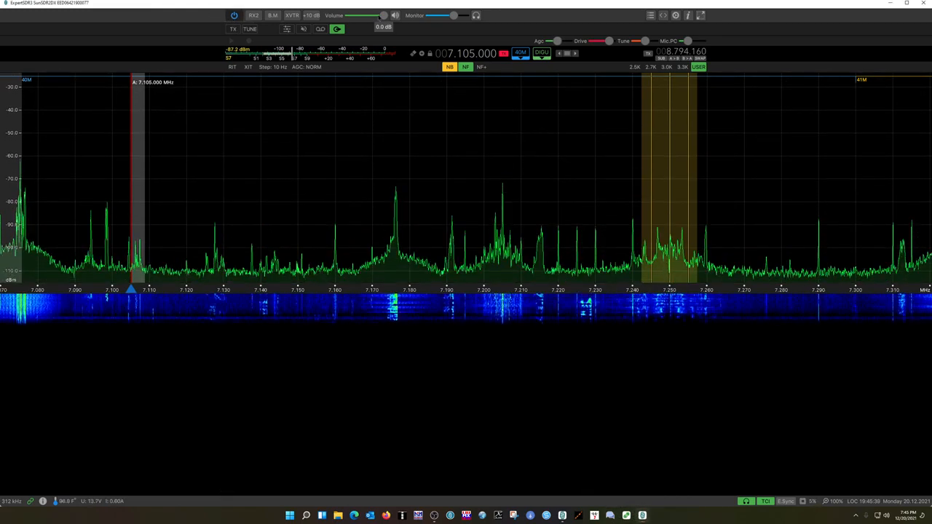
Lower the receive volume slider.
{"action": "left_click_drag", "start_coordinate": [384, 15], "coordinate": [337, 7]}
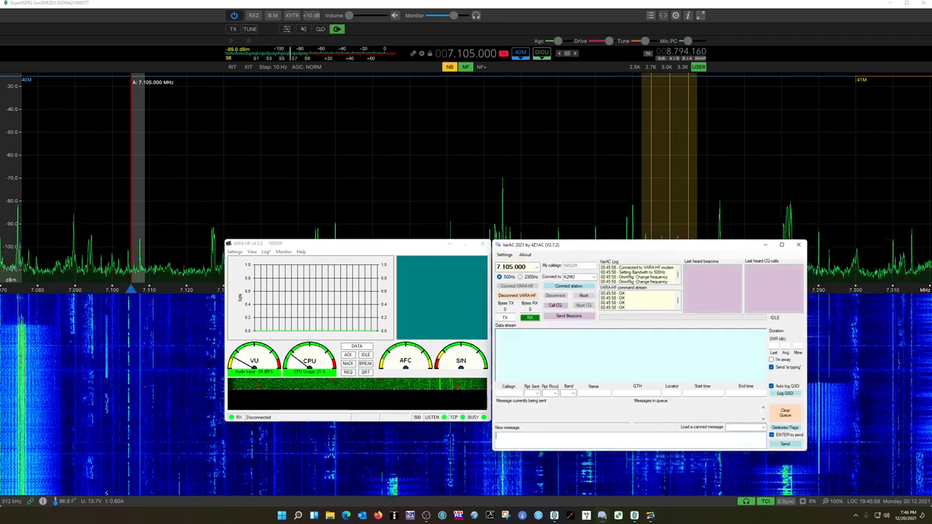
Review VARA HF's setup and its sound card devices, Line 2 input and Line 1 output, then close the dialog.
{"action": "left_click", "coordinate": [234, 251]}
{"action": "left_click", "coordinate": [260, 264]}
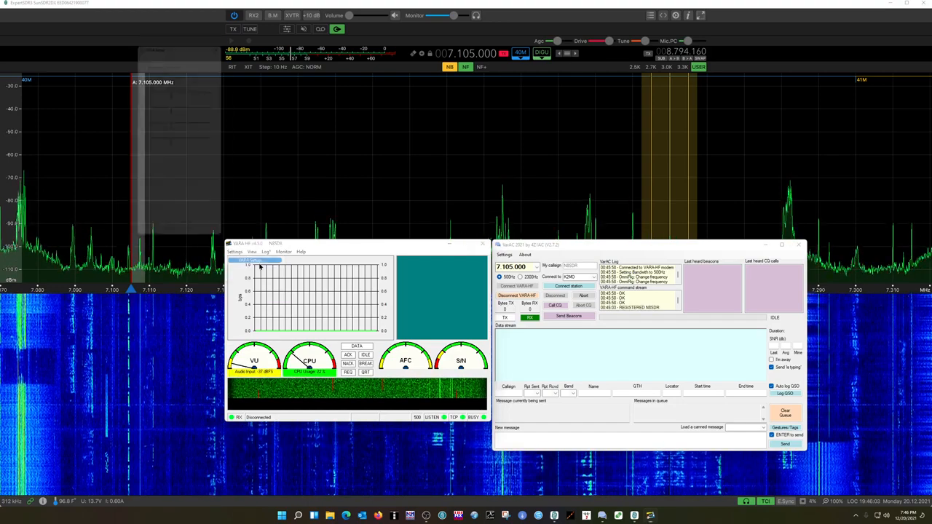
{"action": "left_click", "coordinate": [175, 238]}
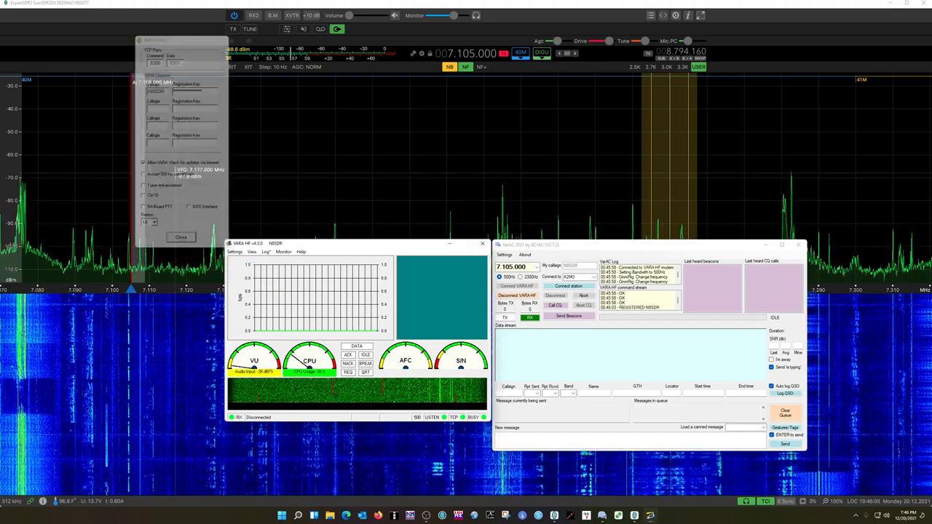
{"action": "left_click", "coordinate": [233, 251]}
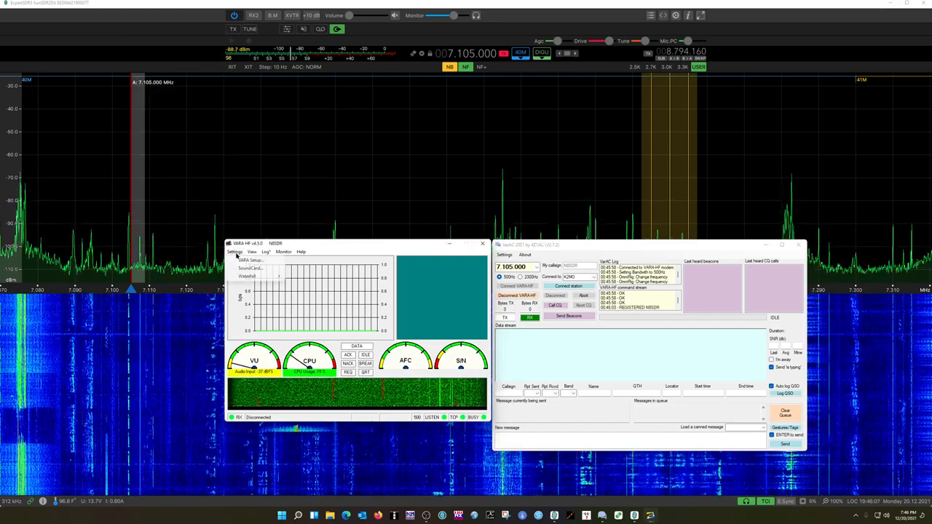
{"action": "left_click", "coordinate": [233, 270]}
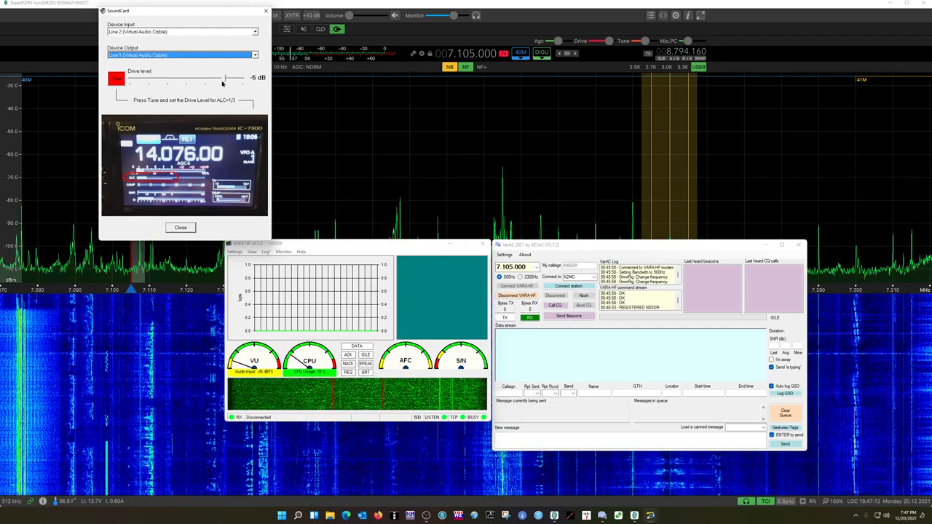
{"action": "left_click", "coordinate": [180, 228]}
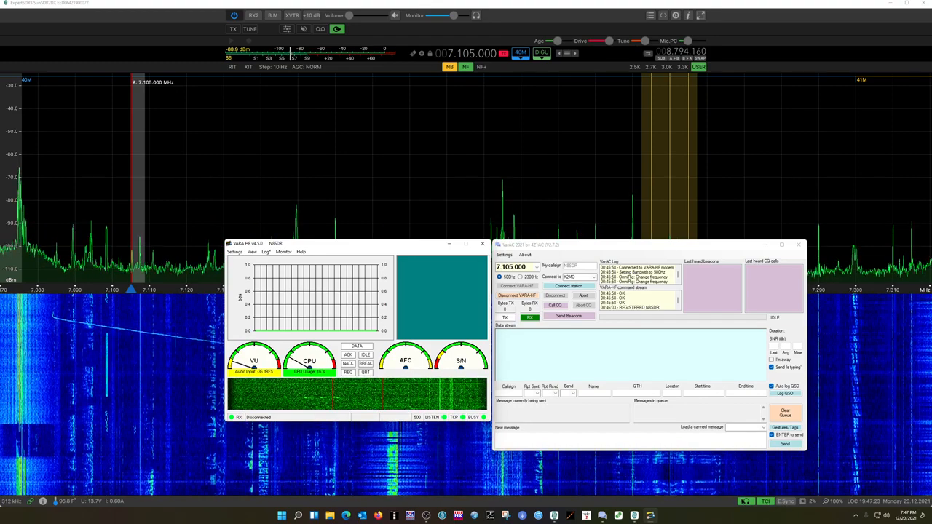
Open and close the sound card device popup to check its input and output devices.
{"action": "left_click", "coordinate": [746, 502]}
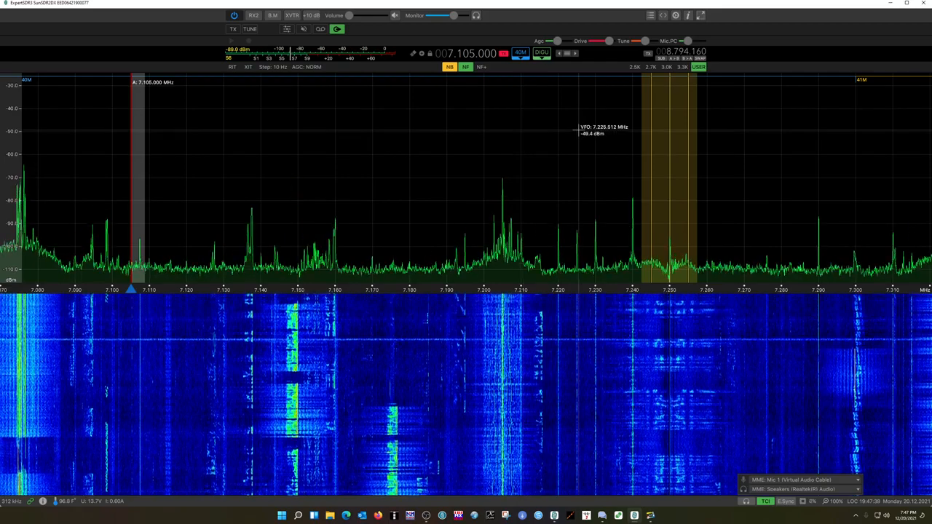
{"action": "left_click", "coordinate": [745, 502]}
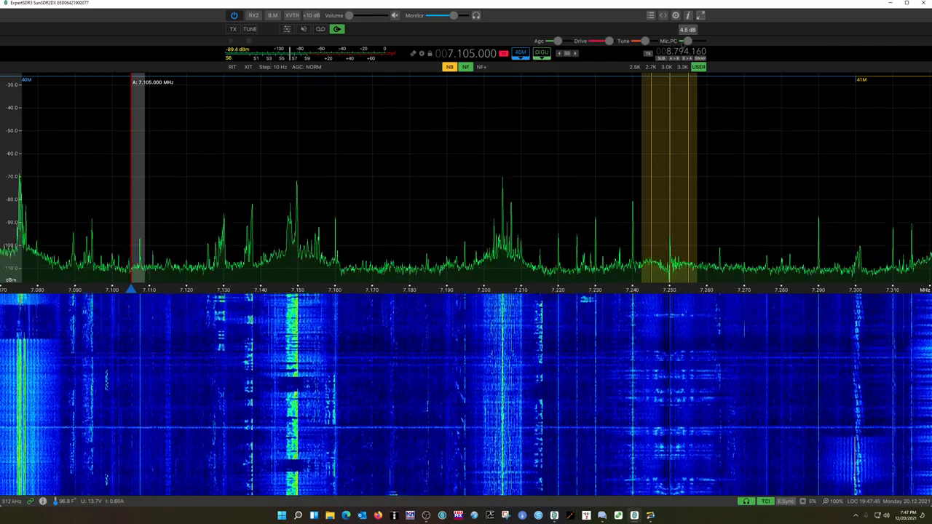
Bring the VARA HF and VarAC windows back and raise the volume slider.
{"action": "mouse_move", "coordinate": [688, 42]}
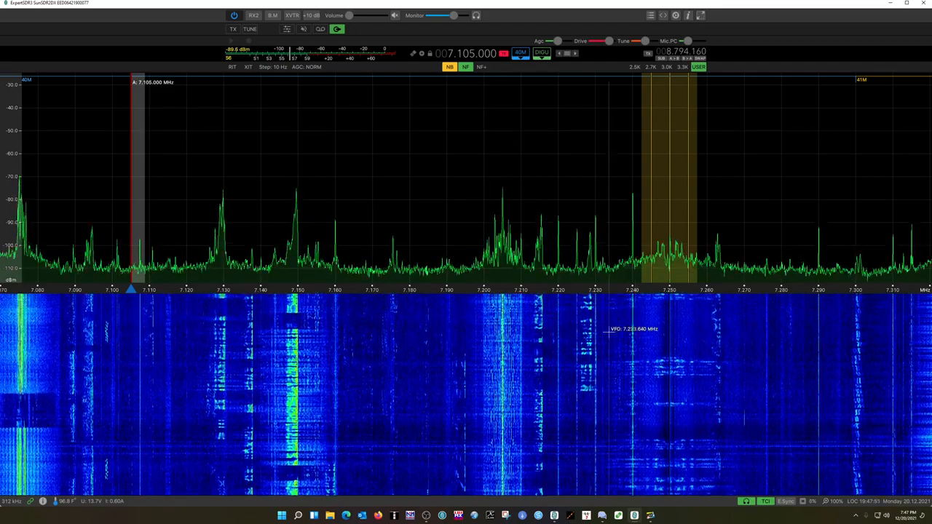
{"action": "left_click", "coordinate": [602, 516]}
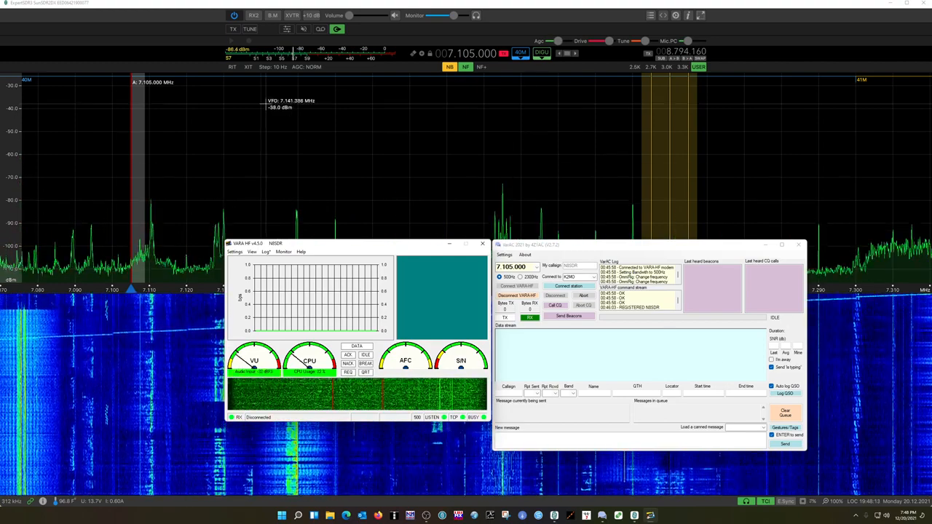
{"action": "mouse_move", "coordinate": [356, 15]}
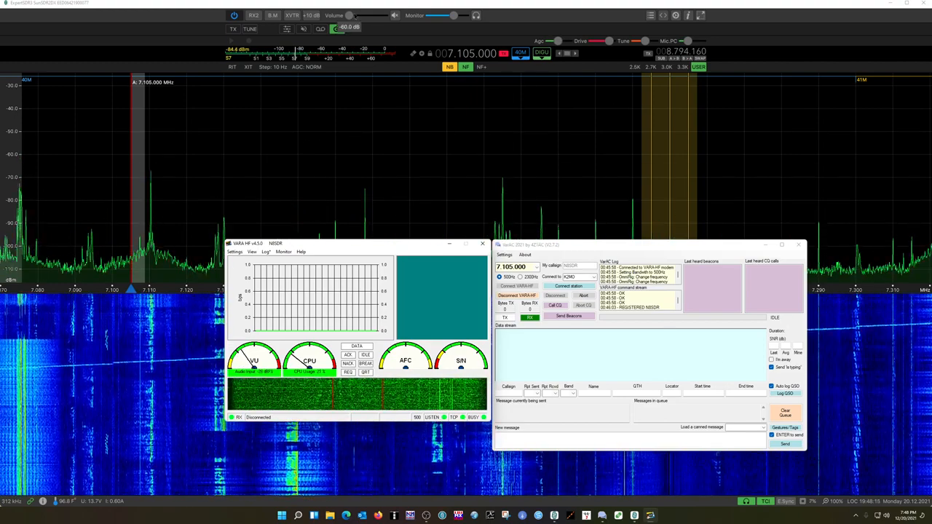
{"action": "left_click_drag", "start_coordinate": [351, 15], "coordinate": [366, 16]}
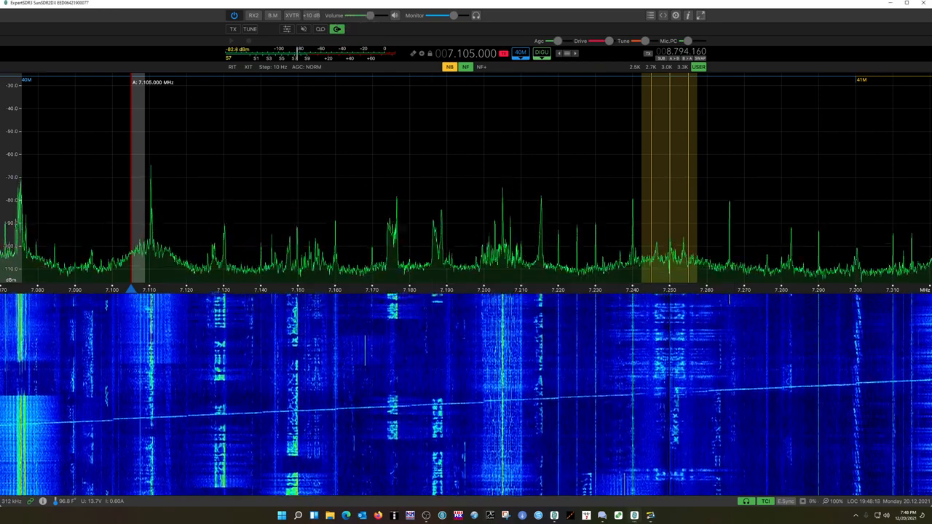
Switch to the VarAC window and send a beacon.
{"action": "left_click", "coordinate": [650, 516]}
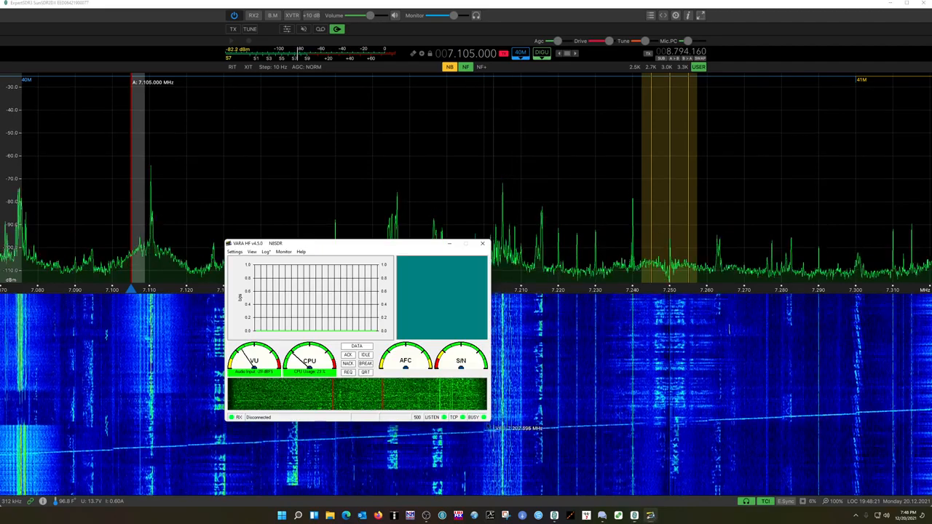
{"action": "mouse_move", "coordinate": [601, 515]}
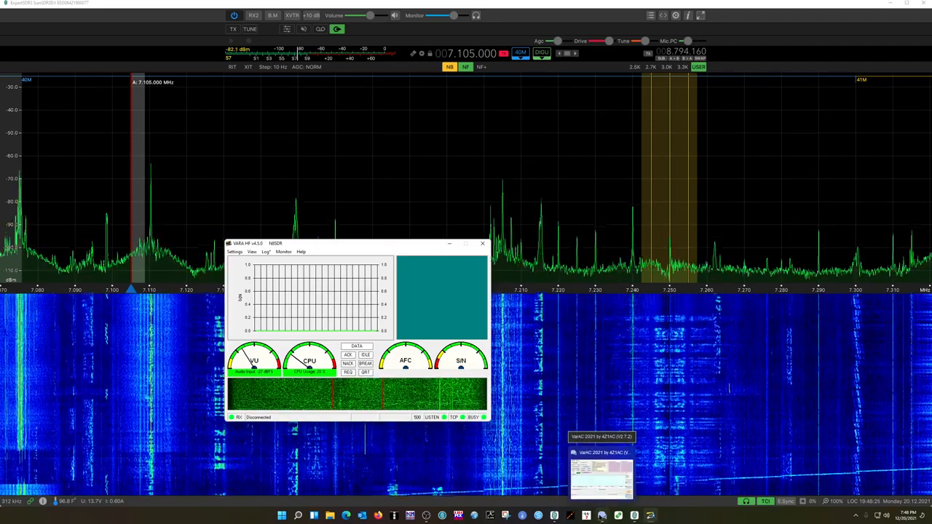
{"action": "left_click", "coordinate": [601, 515]}
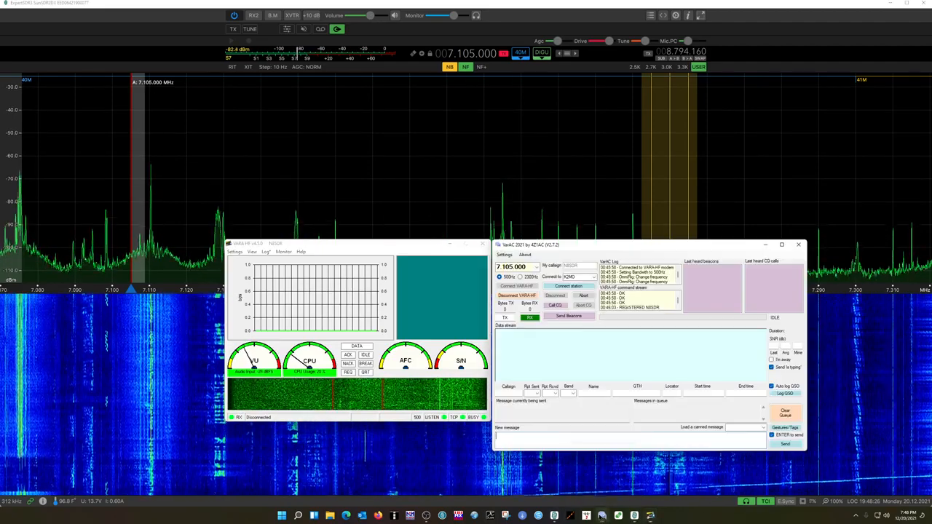
{"action": "left_click", "coordinate": [559, 317]}
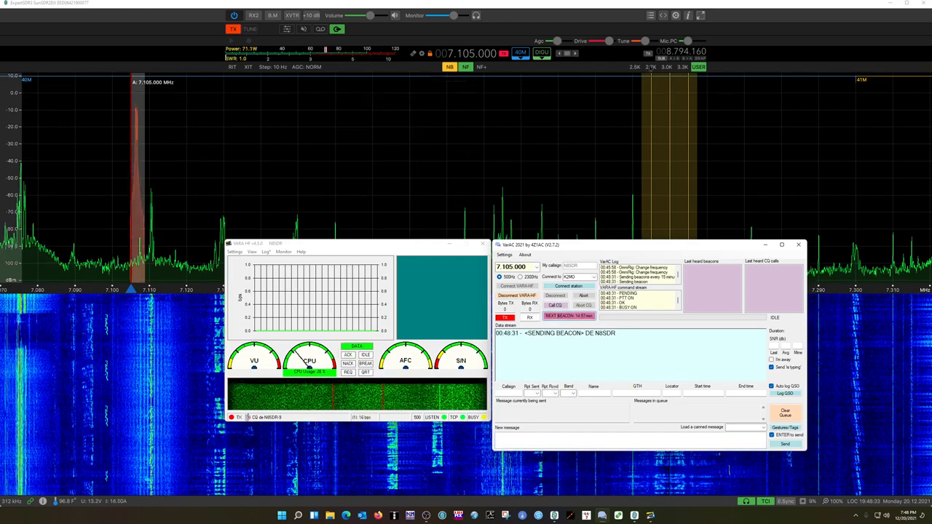
Switch the transmit meter from power meter to Mic meter.
{"action": "left_click", "coordinate": [256, 56]}
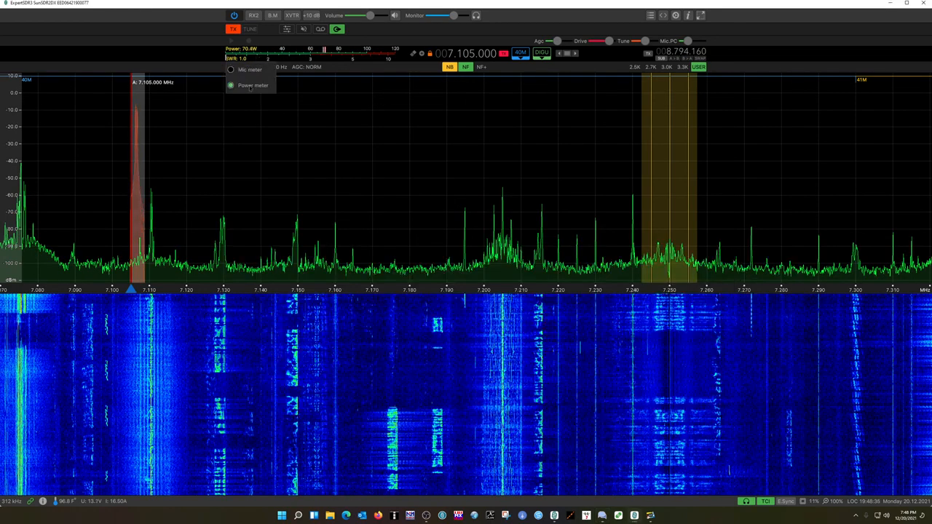
{"action": "left_click", "coordinate": [246, 74]}
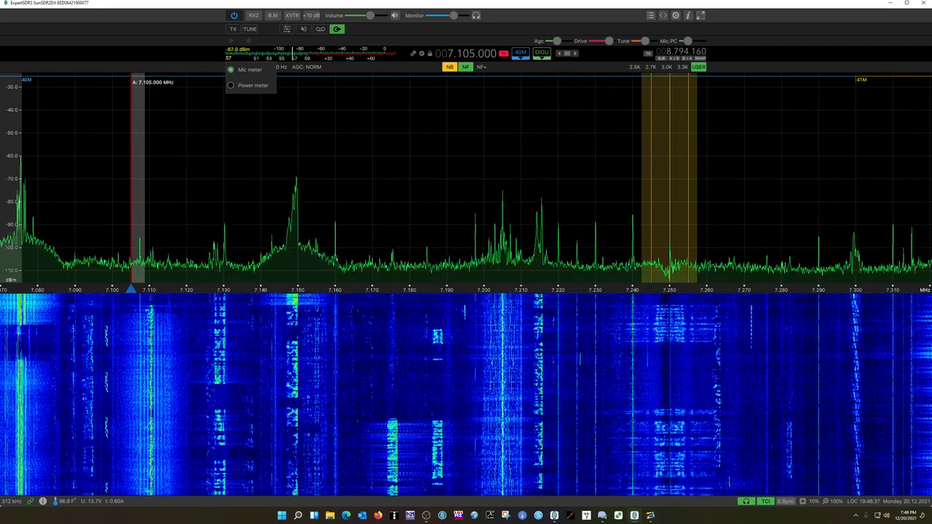
Switch to VarAC, start a CQ call, then stop the pending transmission.
{"action": "mouse_move", "coordinate": [650, 516]}
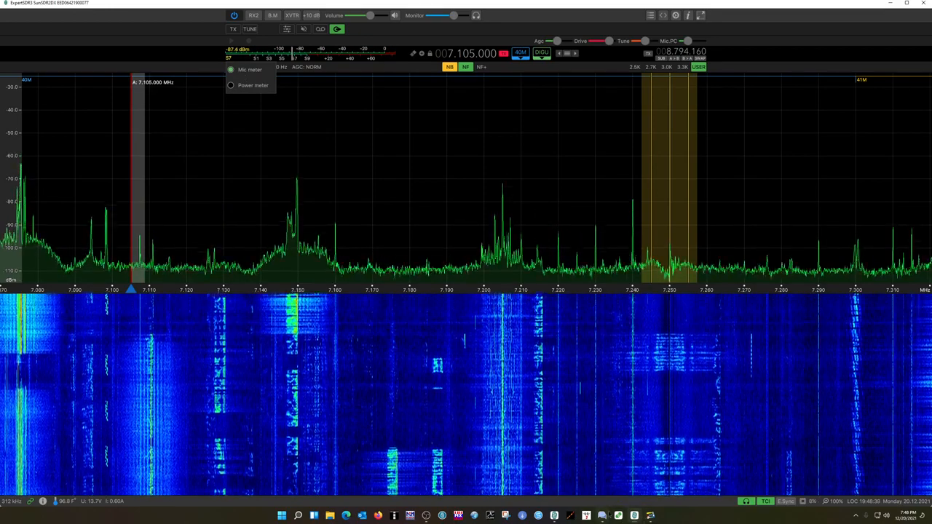
{"action": "left_click", "coordinate": [601, 516]}
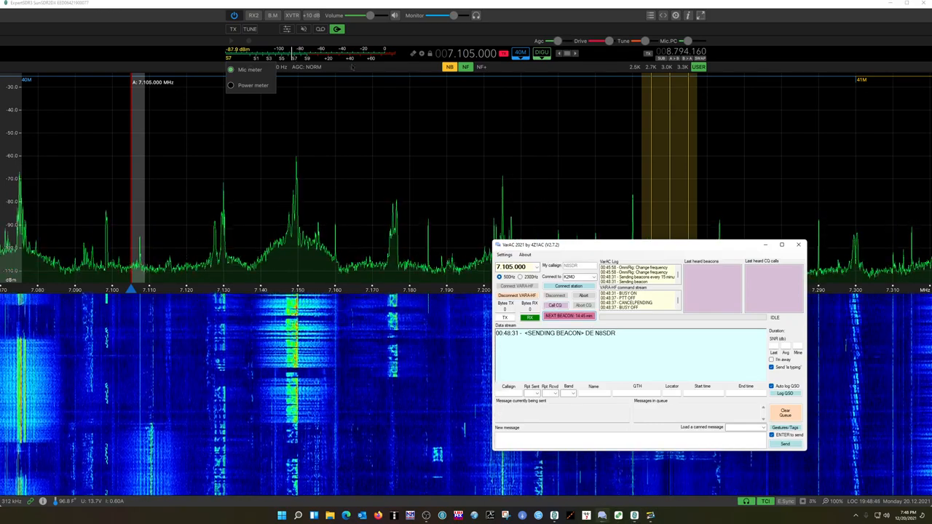
{"action": "left_click", "coordinate": [554, 306]}
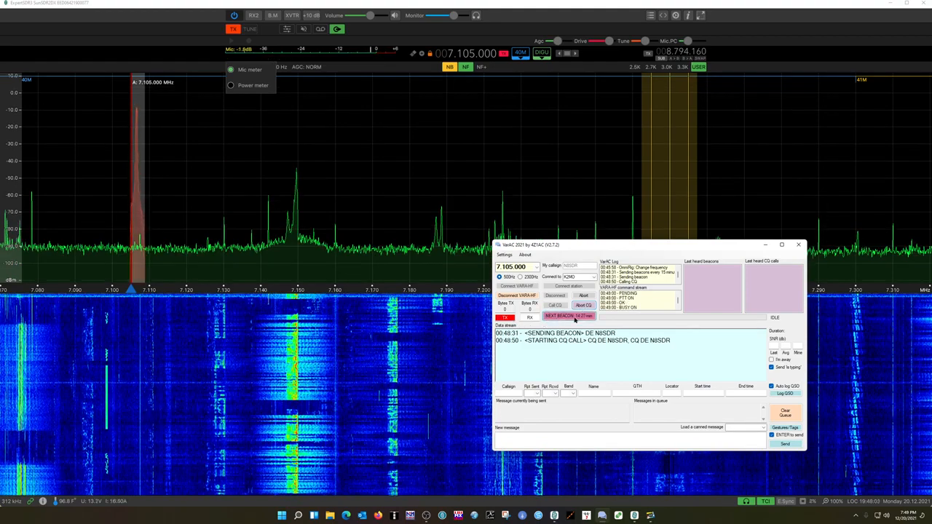
{"action": "left_click", "coordinate": [575, 318]}
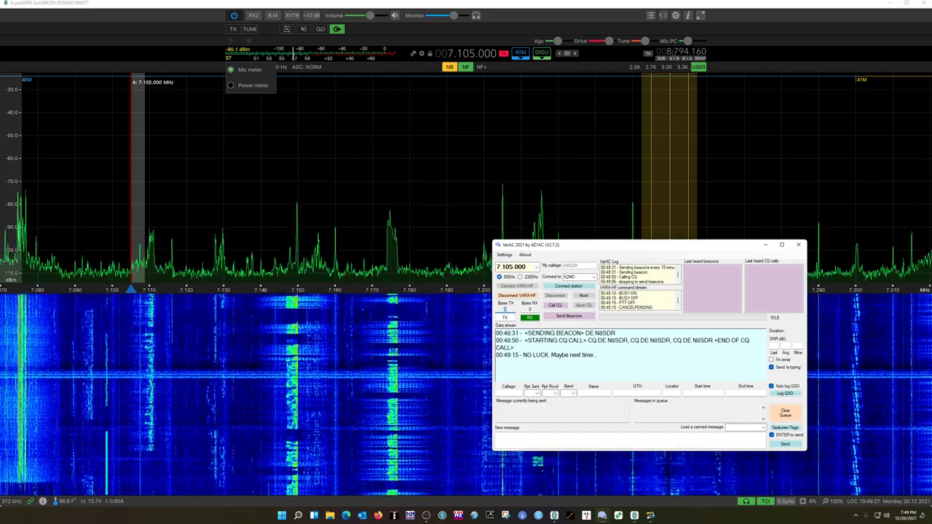
Check the microphone source selection, Microphone PC, and open the audio settings panel.
{"action": "mouse_move", "coordinate": [687, 42]}
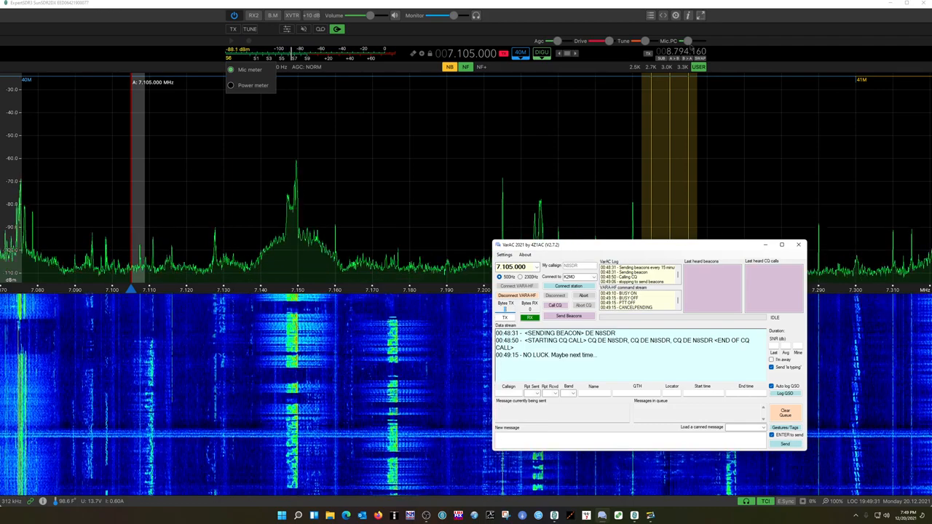
{"action": "left_click", "coordinate": [665, 41]}
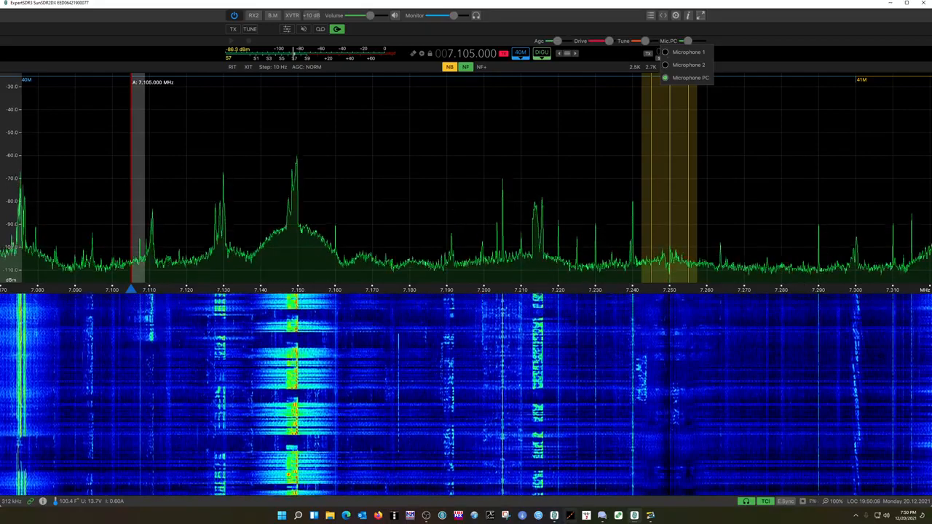
{"action": "mouse_move", "coordinate": [601, 517]}
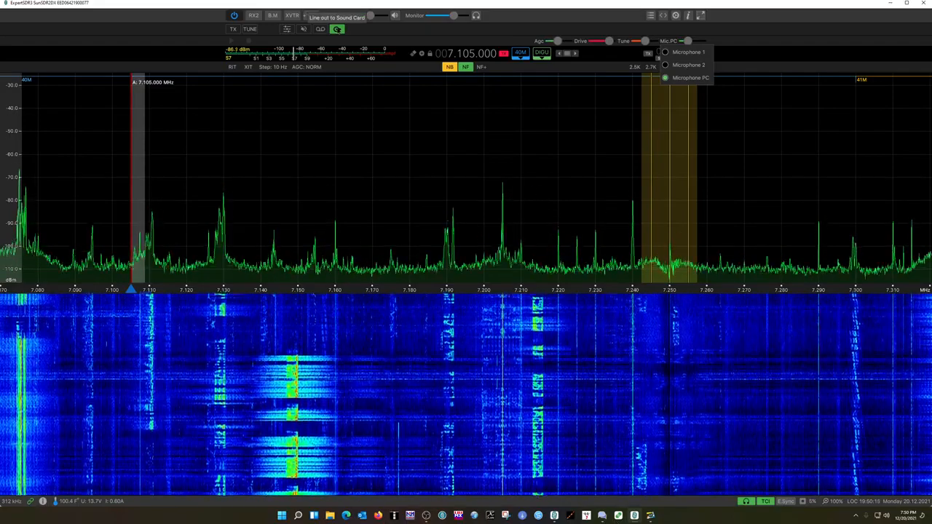
{"action": "left_click", "coordinate": [675, 16]}
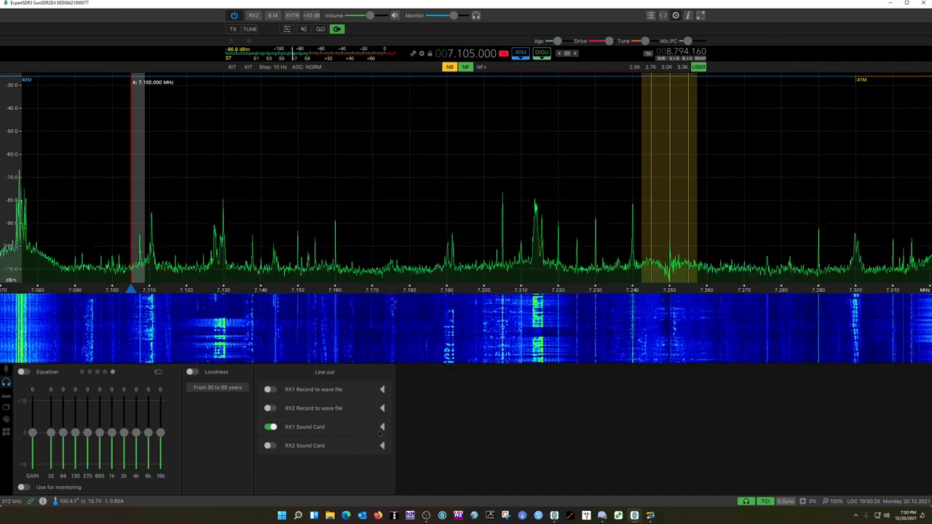
Inspect the RX1 Sound Card line-out device list, MME: Line 2 (Virtual Audio Cable), and the sound card popup.
{"action": "left_click", "coordinate": [337, 428]}
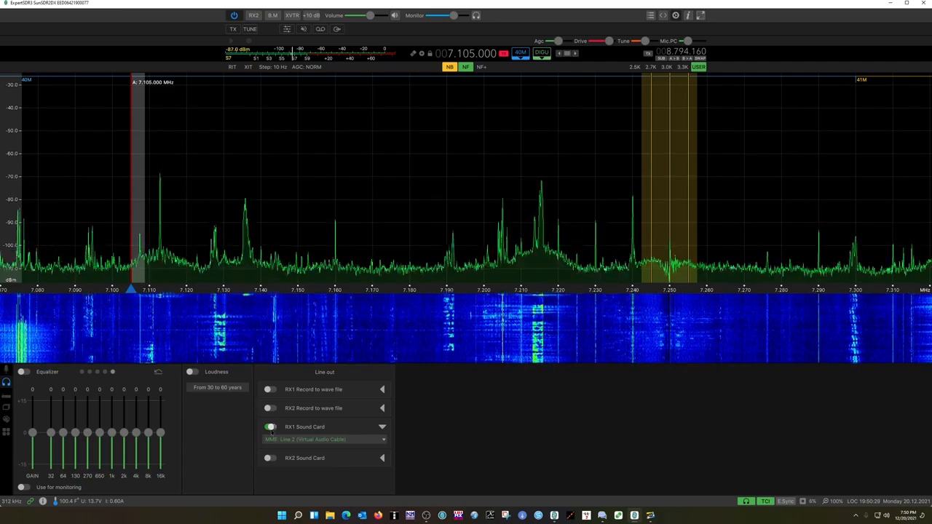
{"action": "left_click", "coordinate": [382, 441]}
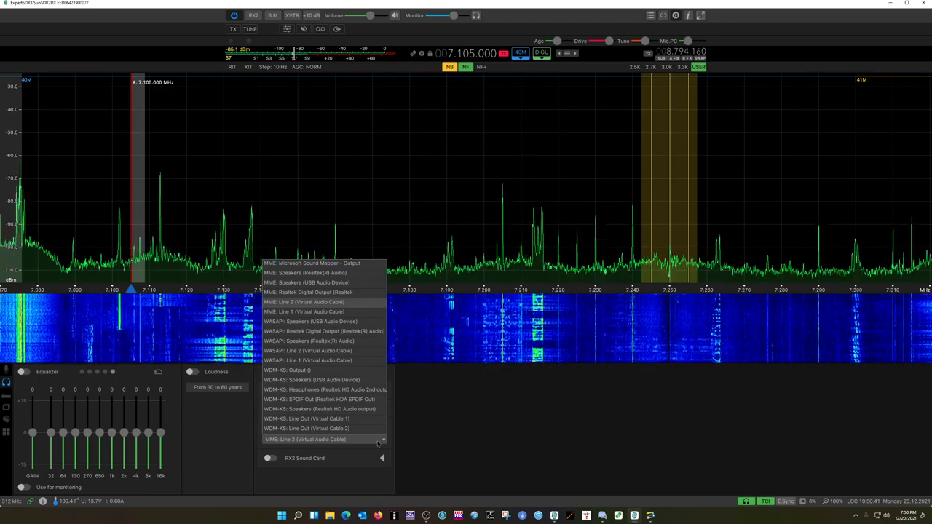
{"action": "left_click", "coordinate": [433, 436]}
{"action": "left_click", "coordinate": [270, 427]}
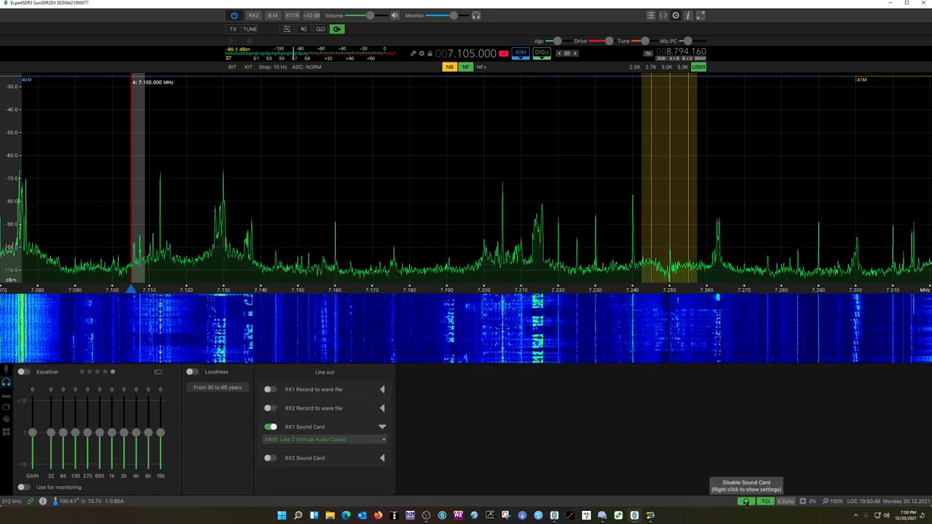
{"action": "left_click", "coordinate": [745, 502]}
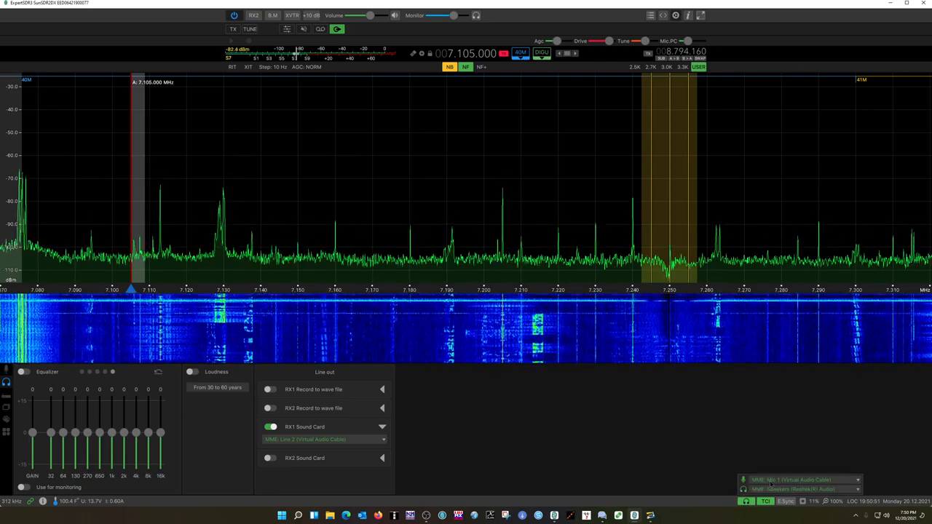